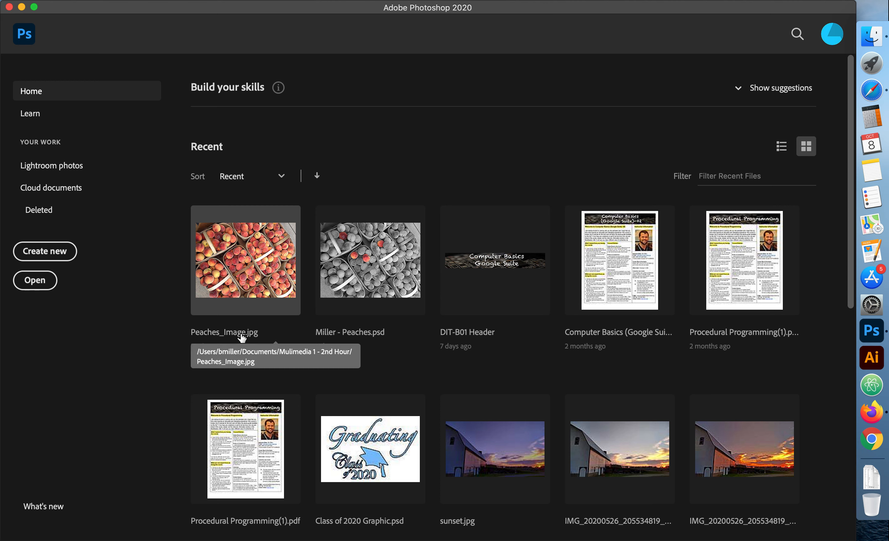
Open the recent file Peaches_Image.jpg and start saving it under a new name, the surname followed by " - Peaches 2"
click(257, 266)
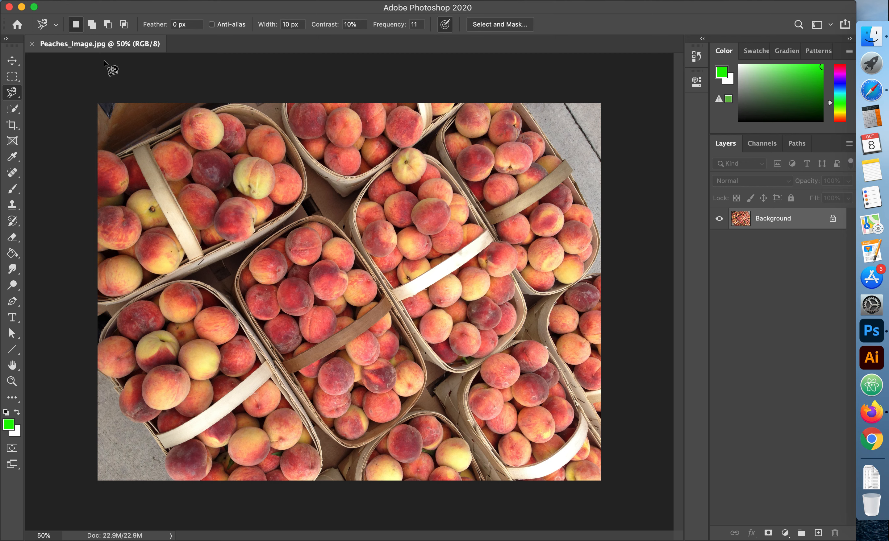
click(100, 1)
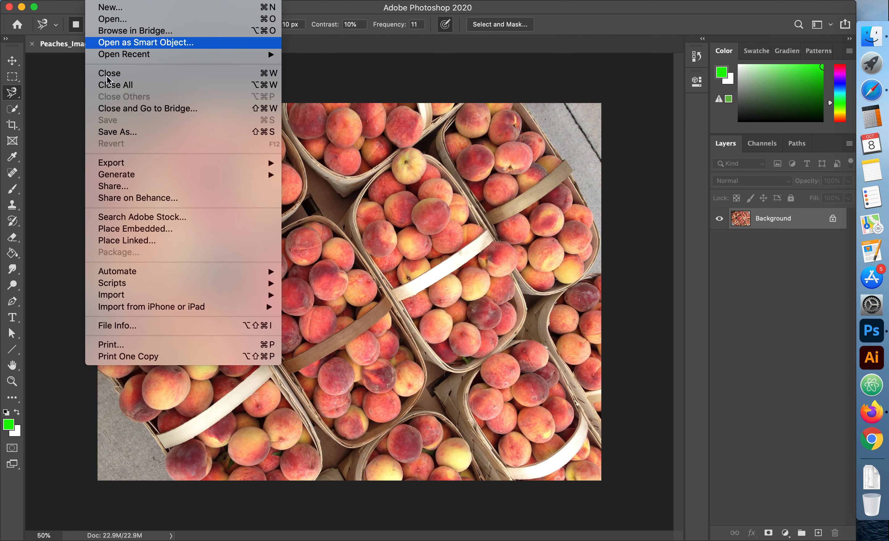
click(120, 133)
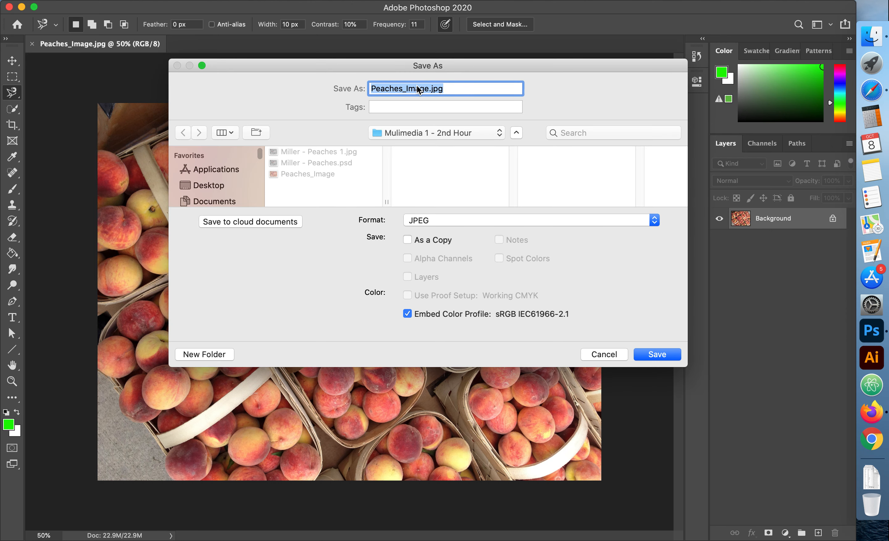
text(Miller)
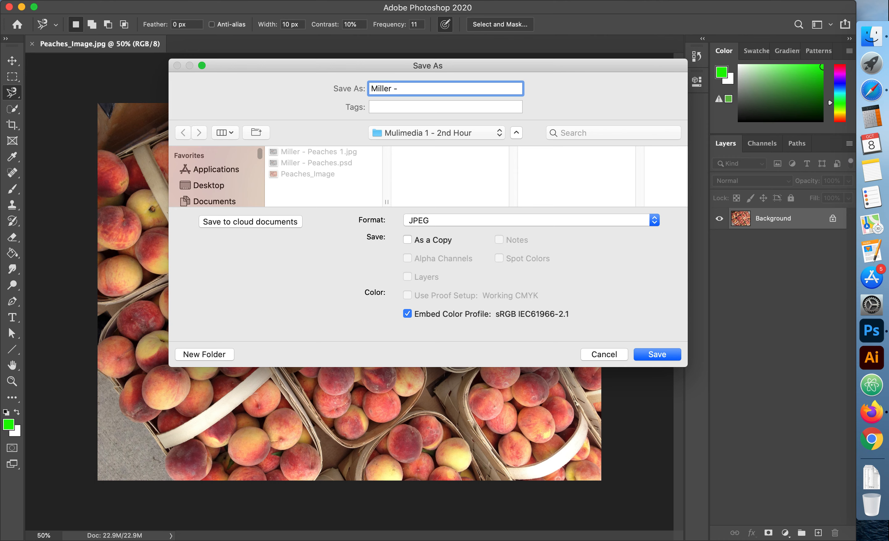
text( -)
text( Per)
text(ches 2)
Choose the Photoshop file format for the renamed image and save it in the Mulimedia 1 - 2nd Hour folder
click(436, 218)
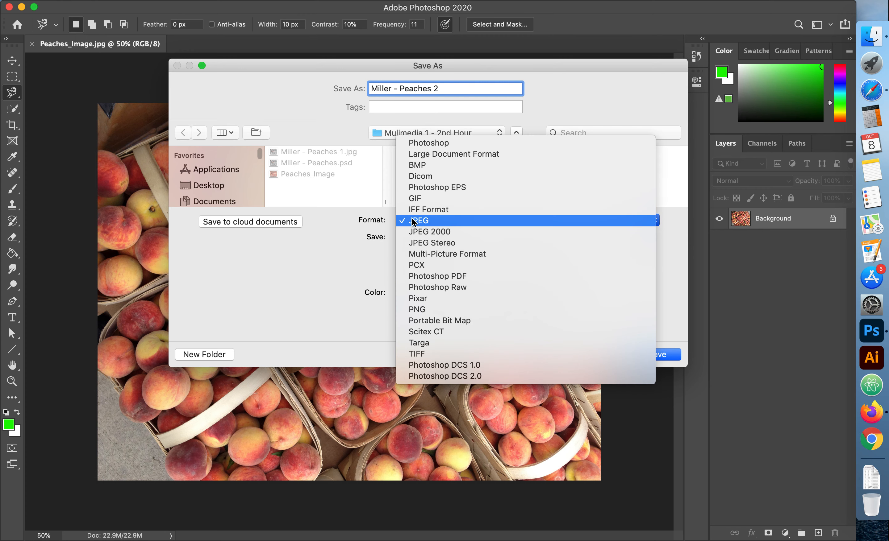
click(423, 143)
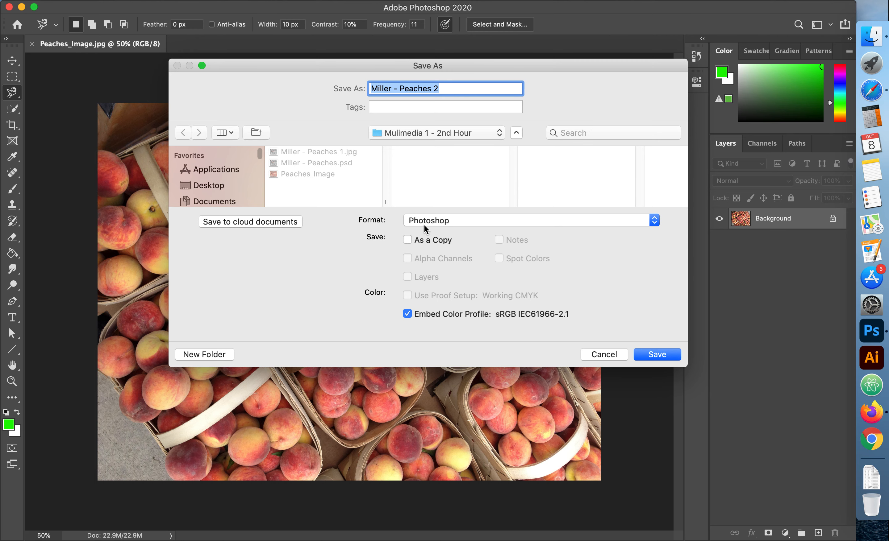
click(441, 221)
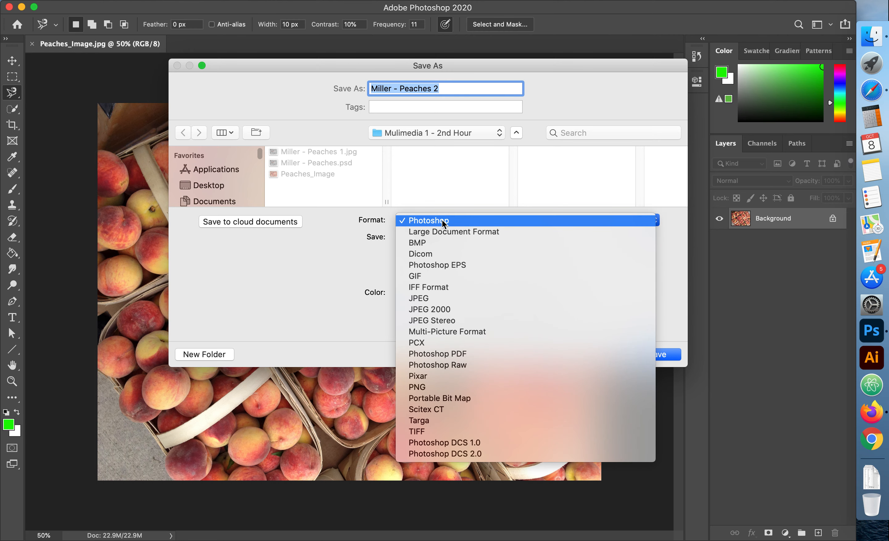
click(431, 298)
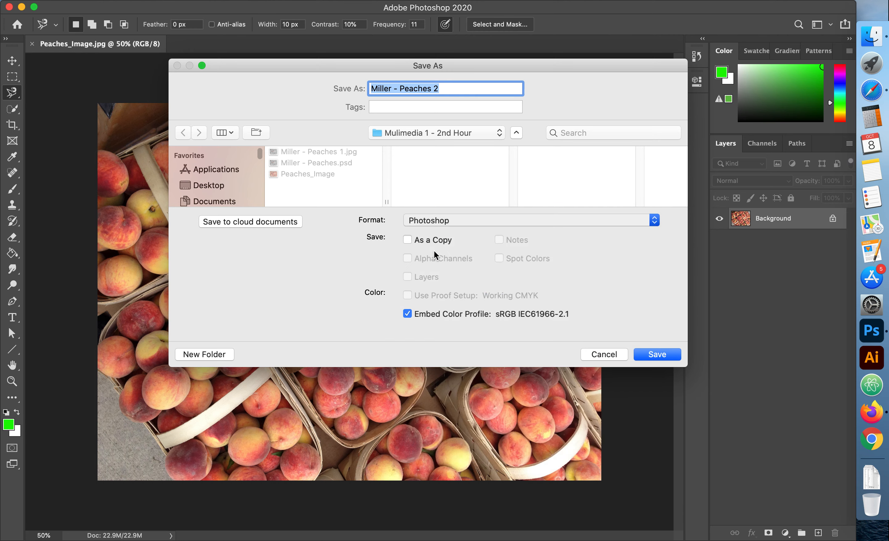
click(436, 221)
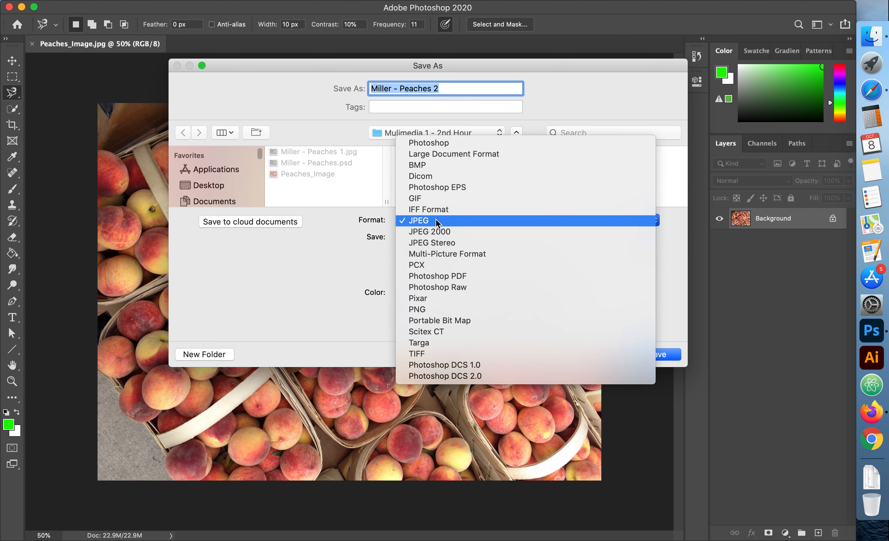
click(438, 143)
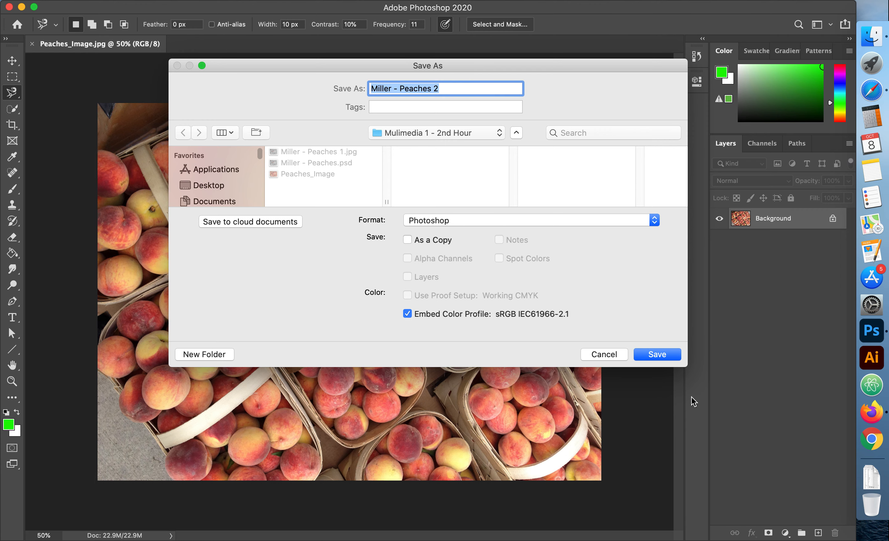
click(657, 355)
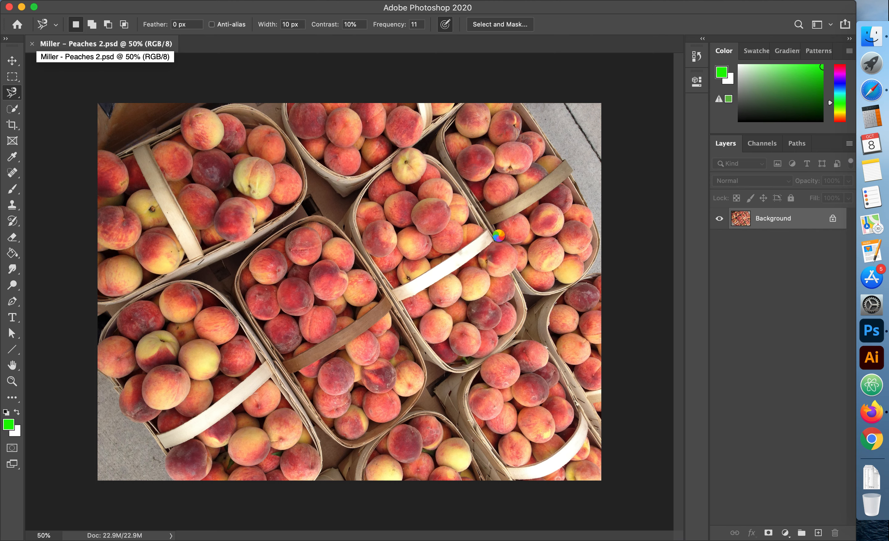
Switch to Safari to read the workspace reset instructions in the Part 2 - Text Cutout Tutorial, and return to Photoshop
key(super+Tab)
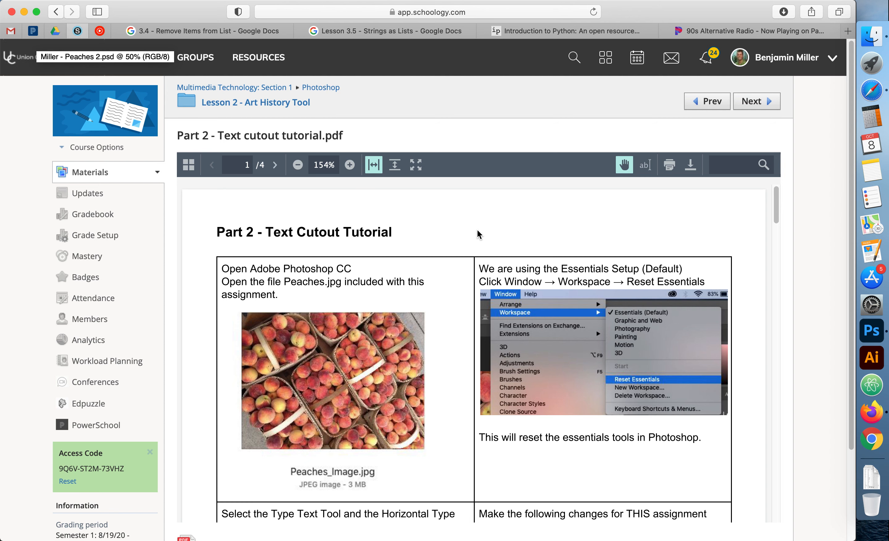
scroll(547, 282, down, 1)
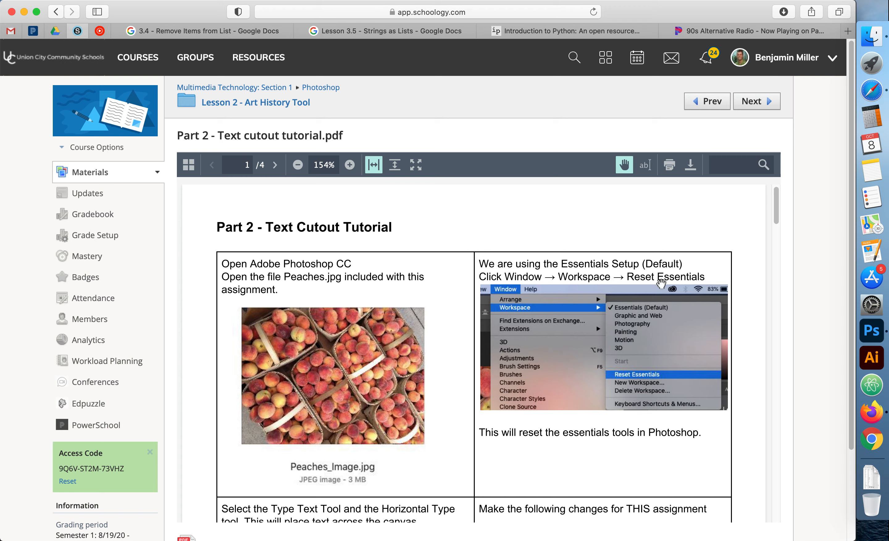
key(super+Tab)
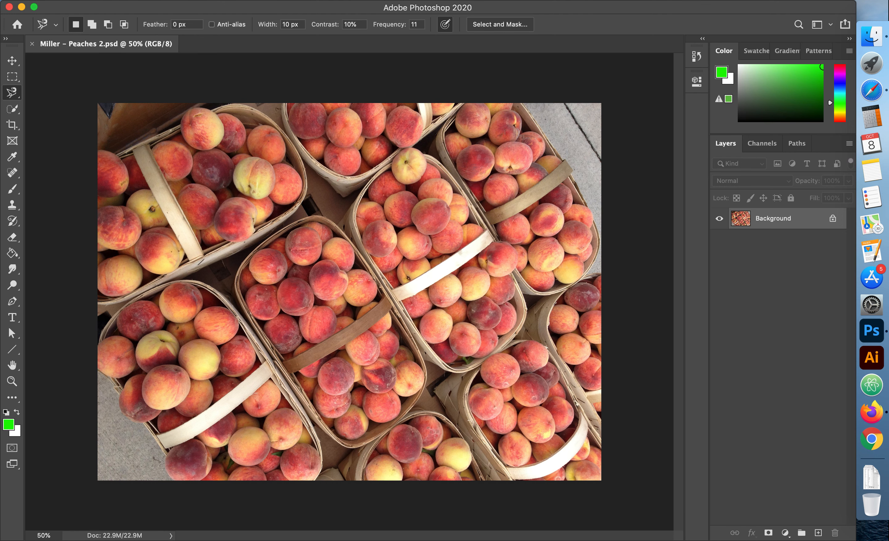
Reset the Essentials workspace and close the Learn, Libraries and Adjustments tab group
click(387, 2)
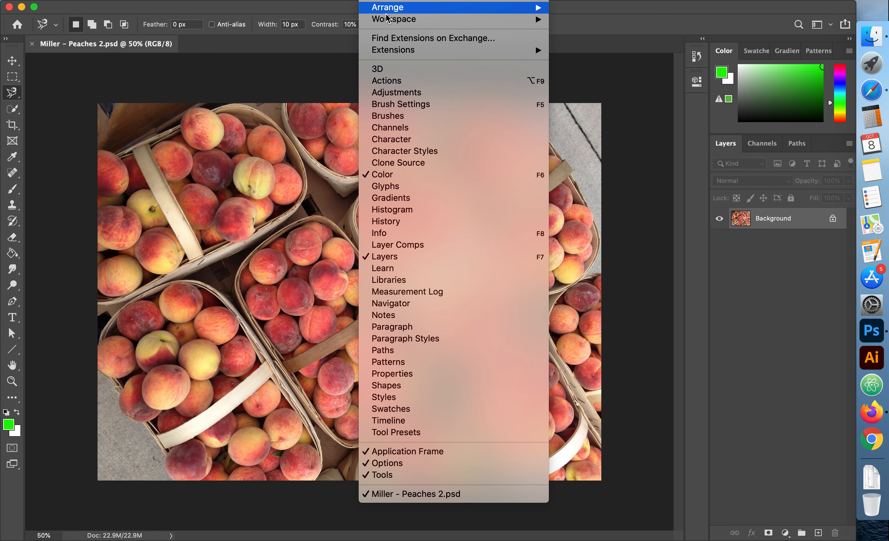
mouse_move(390, 21)
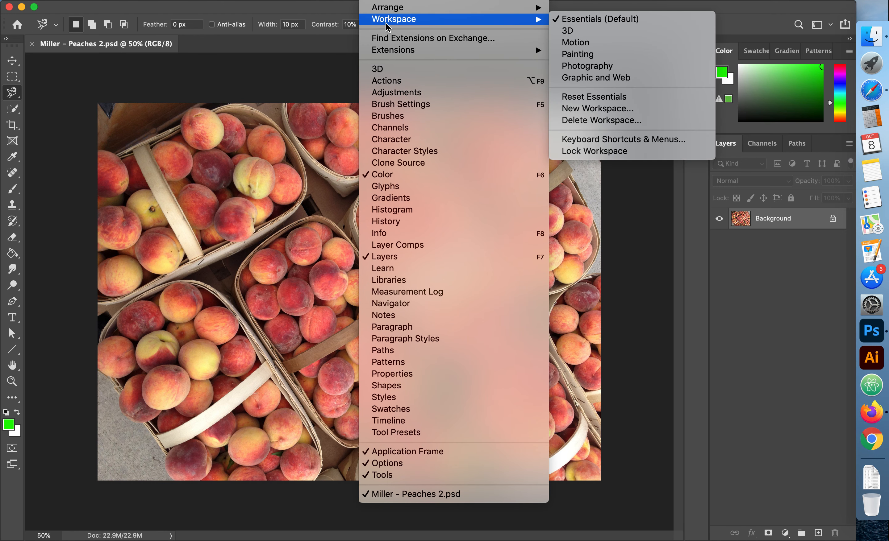
click(587, 96)
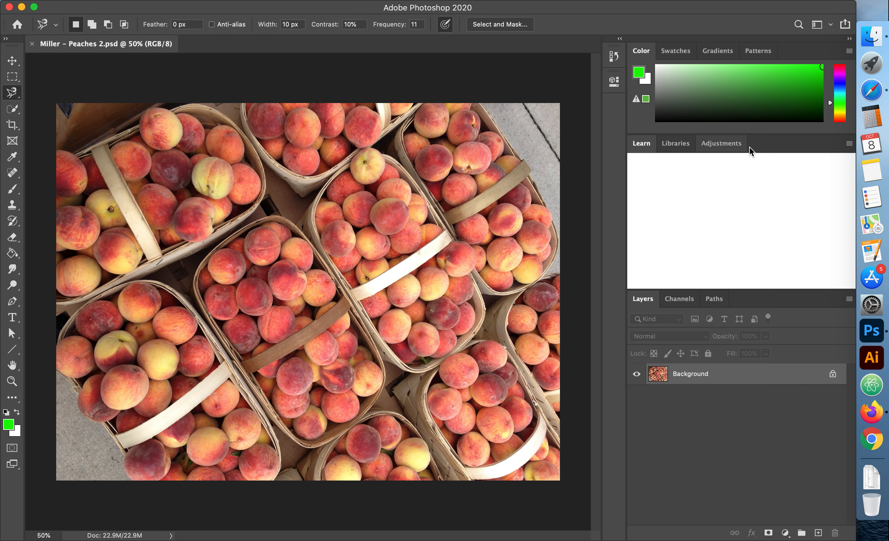
click(849, 145)
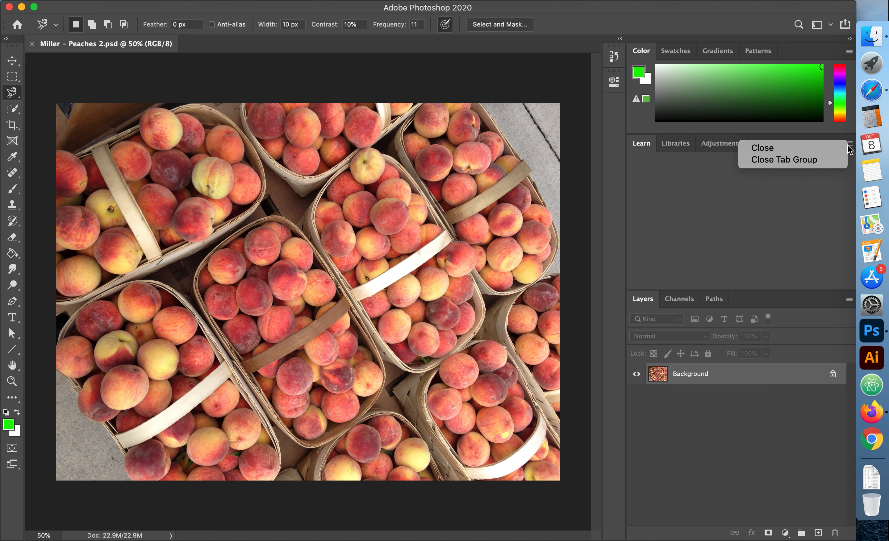
click(798, 161)
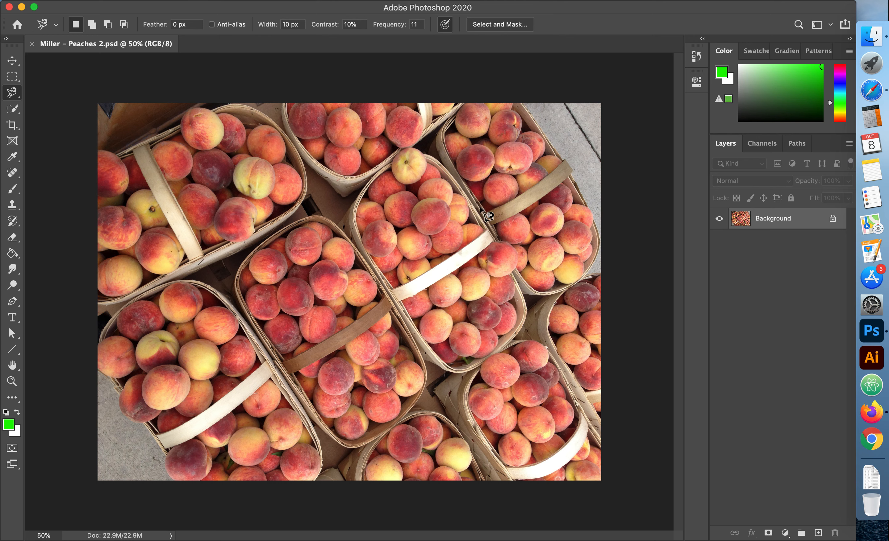
Add the text PEACHES with the Horizontal Type Tool over the lower-left basket of the image
click(13, 319)
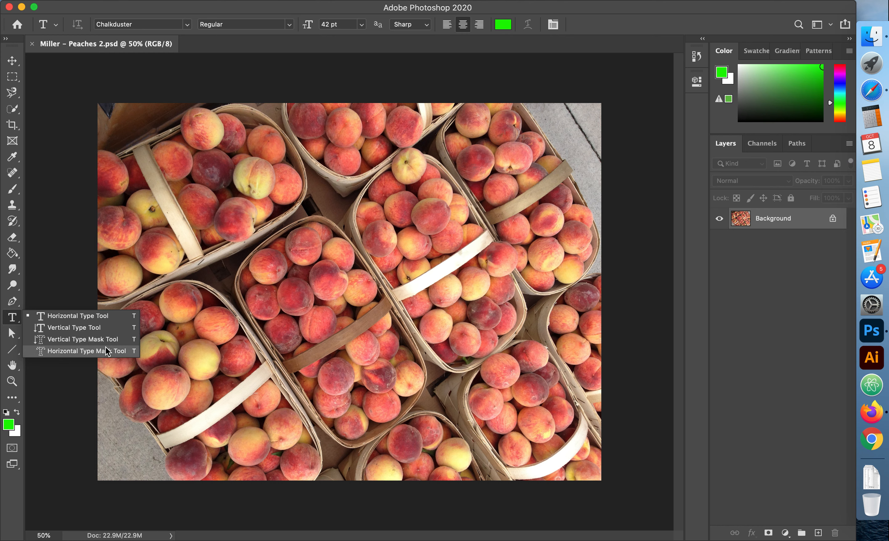
click(84, 317)
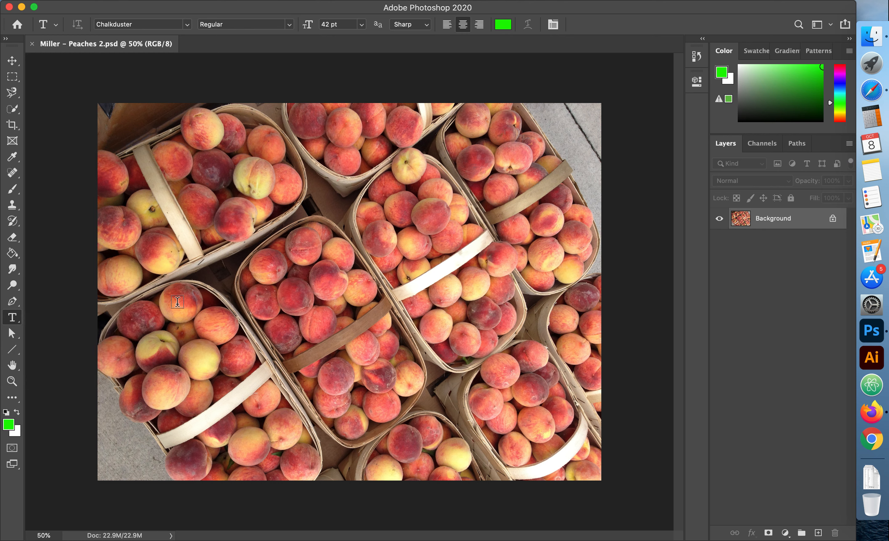
click(159, 323)
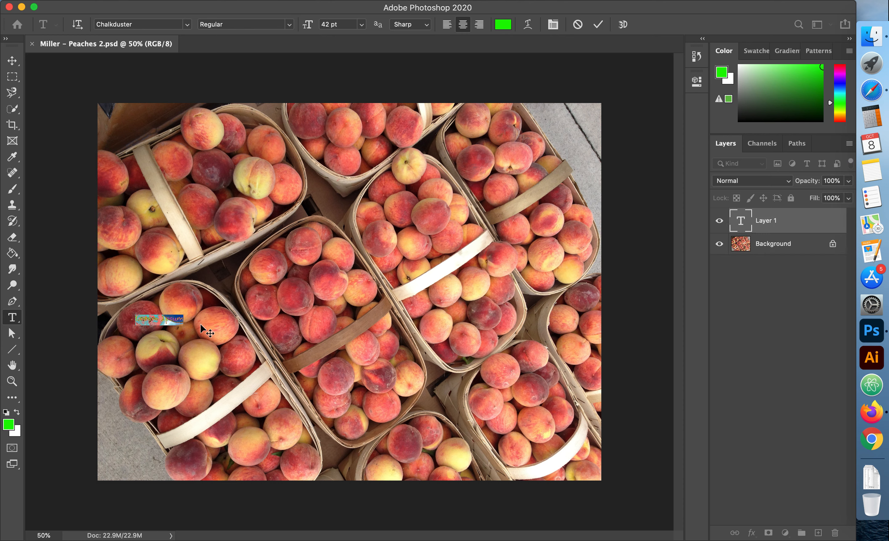
text(P)
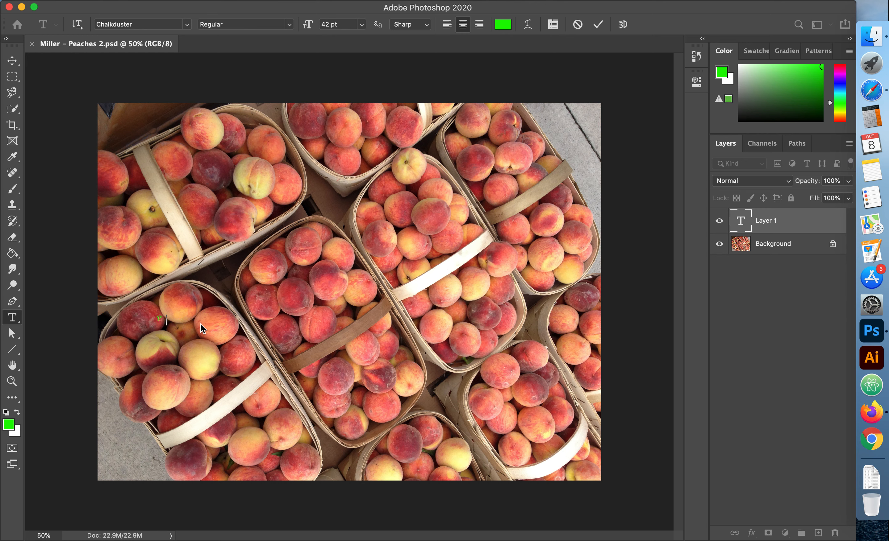
text(EACHES)
Select the whole PEACHES text and set its font to Arial Black Regular
key(super)
key(super+a)
scroll(157, 318, up, 3)
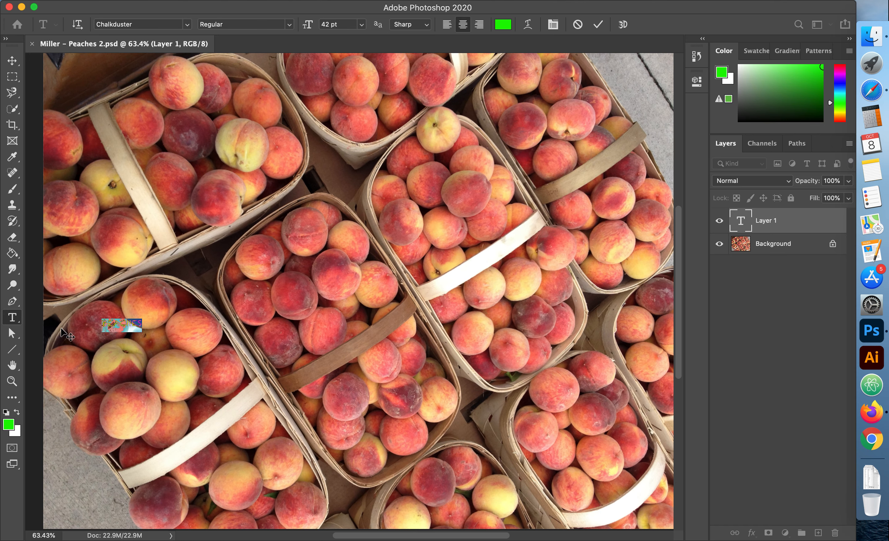
scroll(124, 321, up, 10)
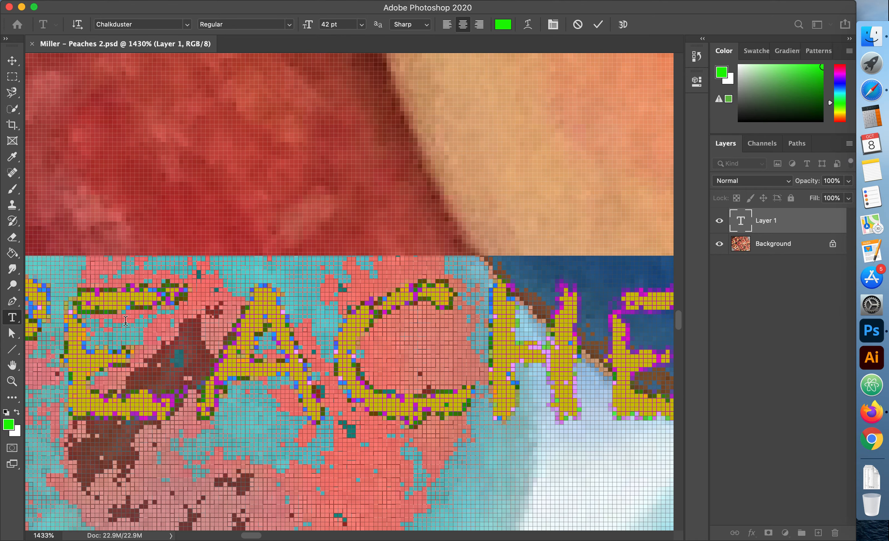
scroll(125, 321, up, 8)
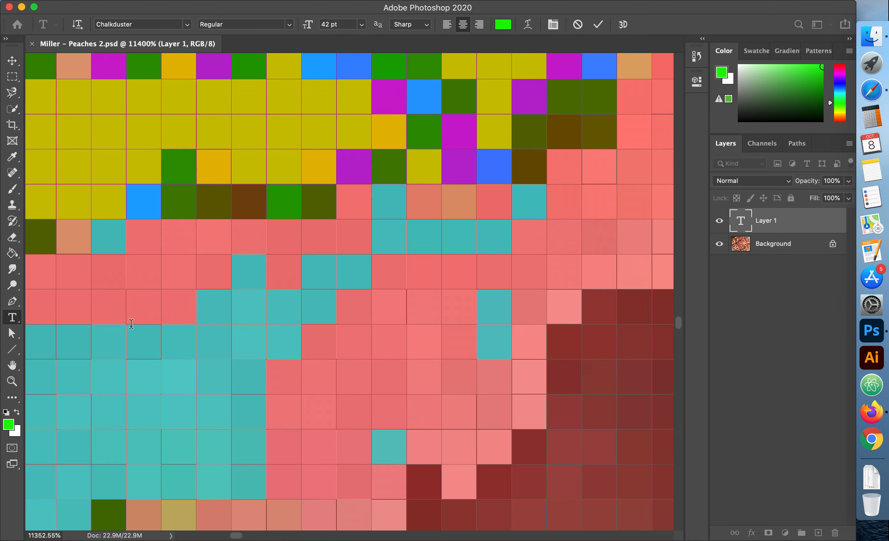
scroll(131, 323, down, 8)
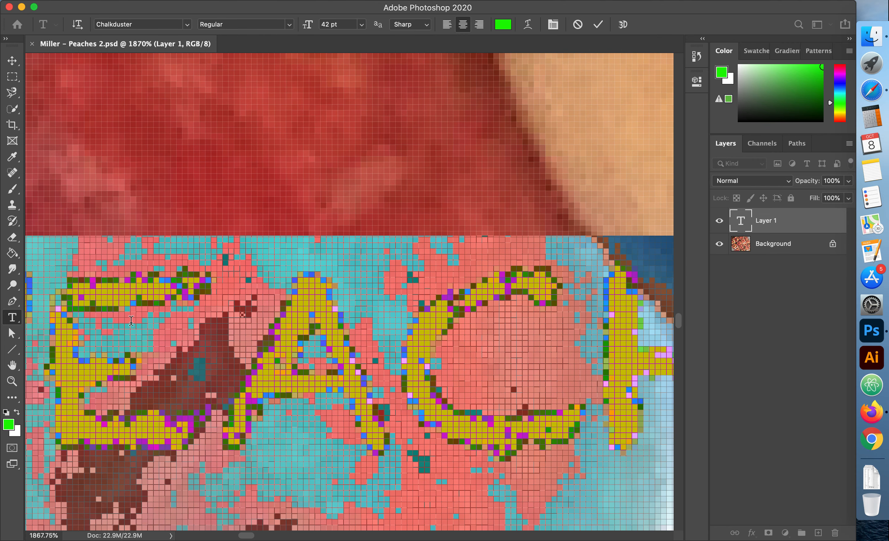
scroll(131, 320, down, 1)
scroll(131, 321, down, 1)
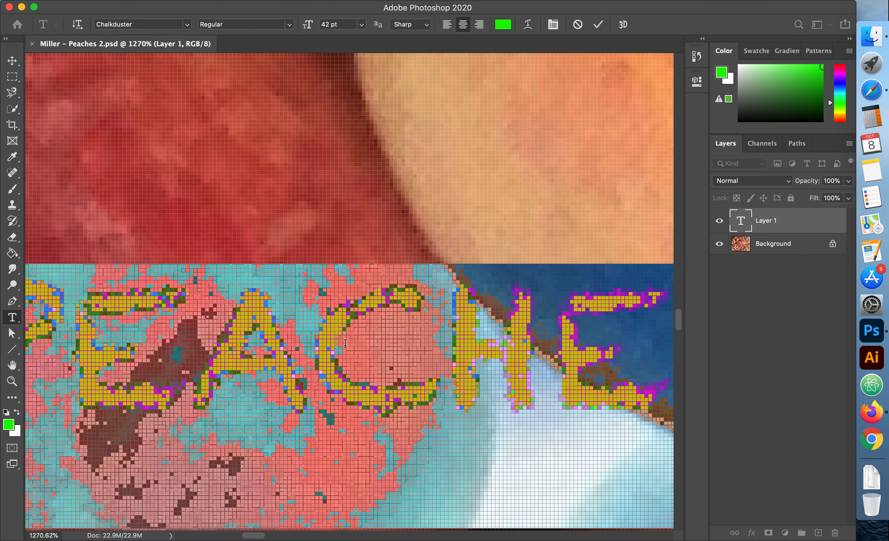
click(191, 26)
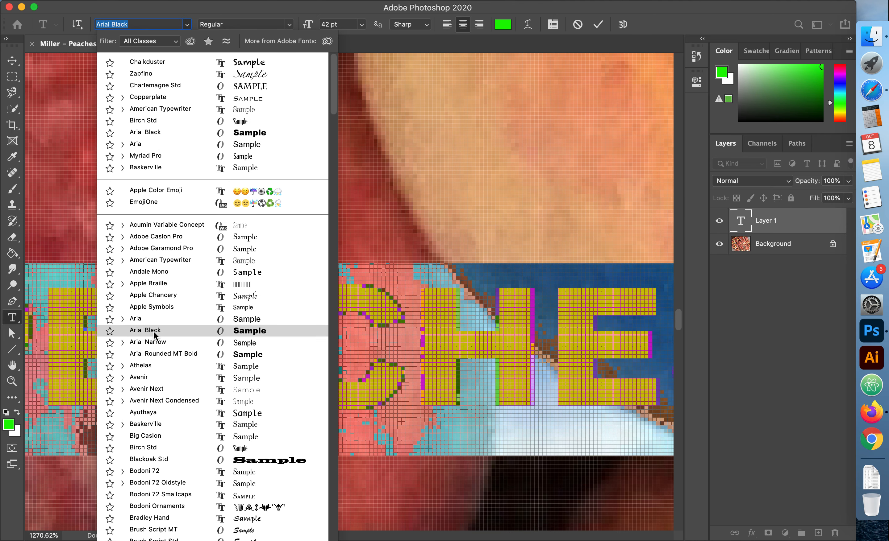
click(153, 332)
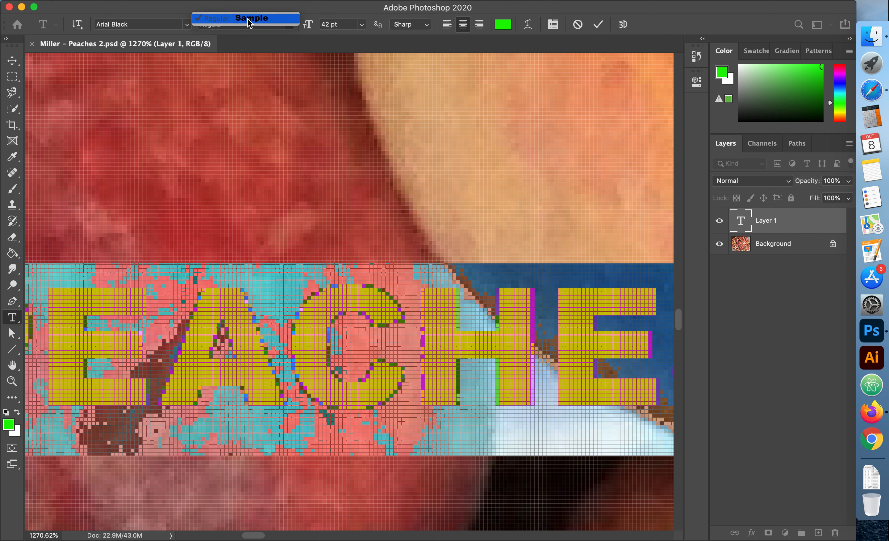
click(236, 7)
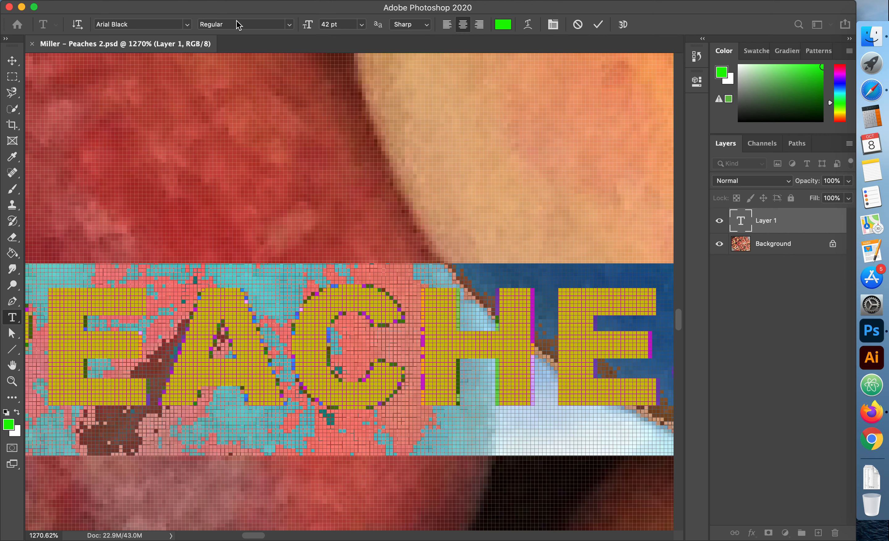
Set the size of the PEACHES text to 850 pt
click(341, 24)
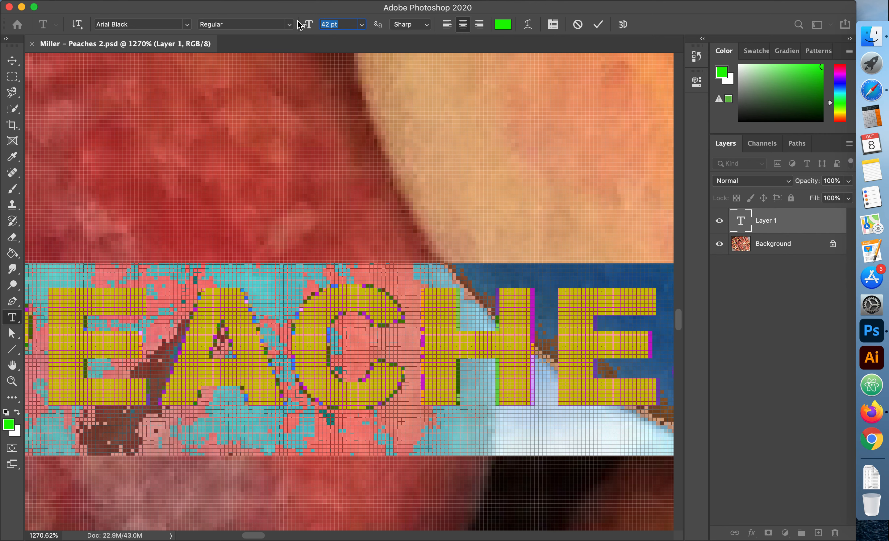
text(8)
key(Return)
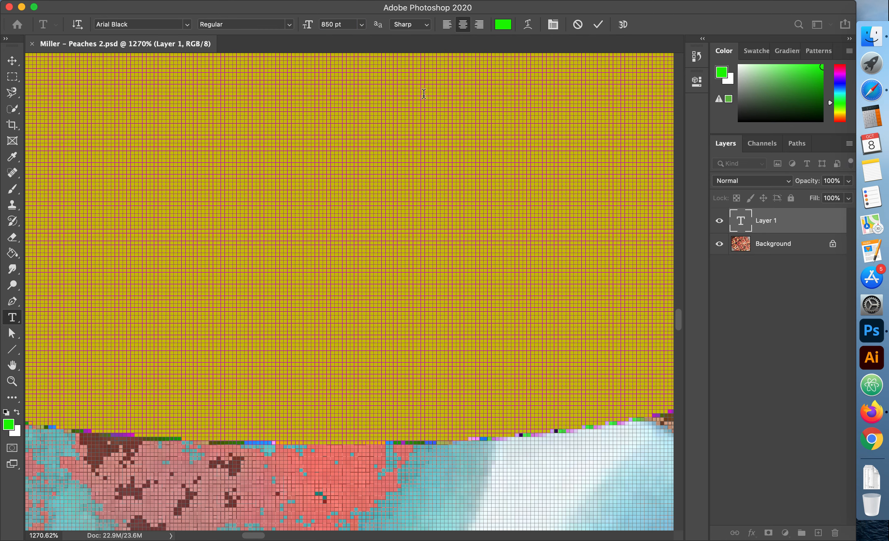
scroll(428, 106, down, 5)
scroll(429, 122, down, 10)
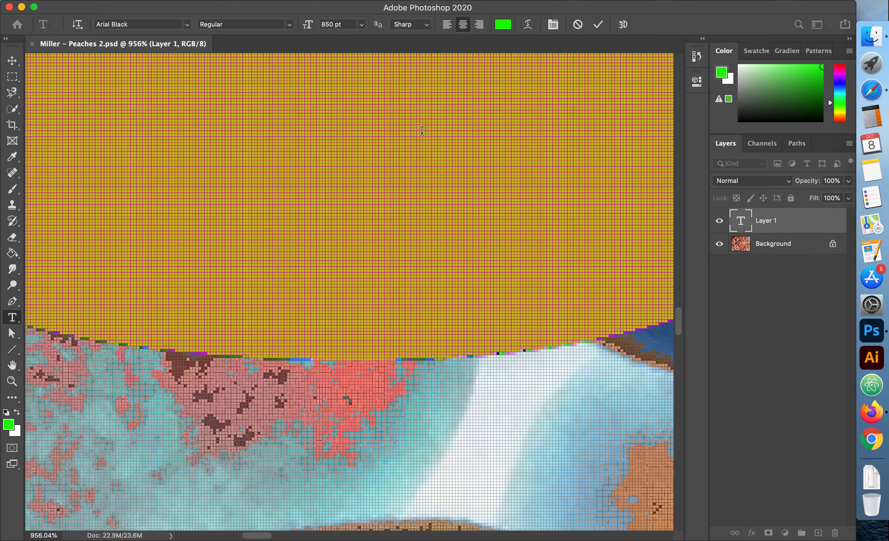
scroll(423, 120, down, 10)
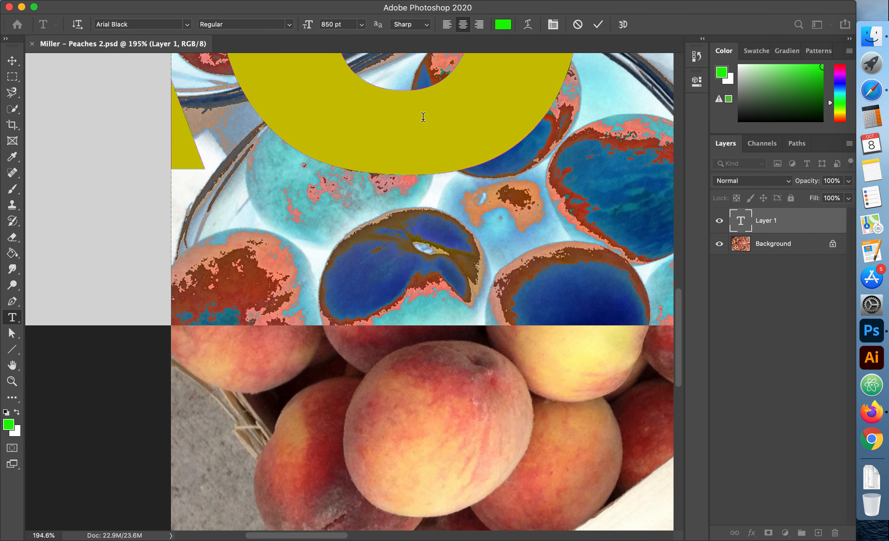
Set the document zoom to 45% so the whole peaches image is in view
scroll(429, 113, down, 7)
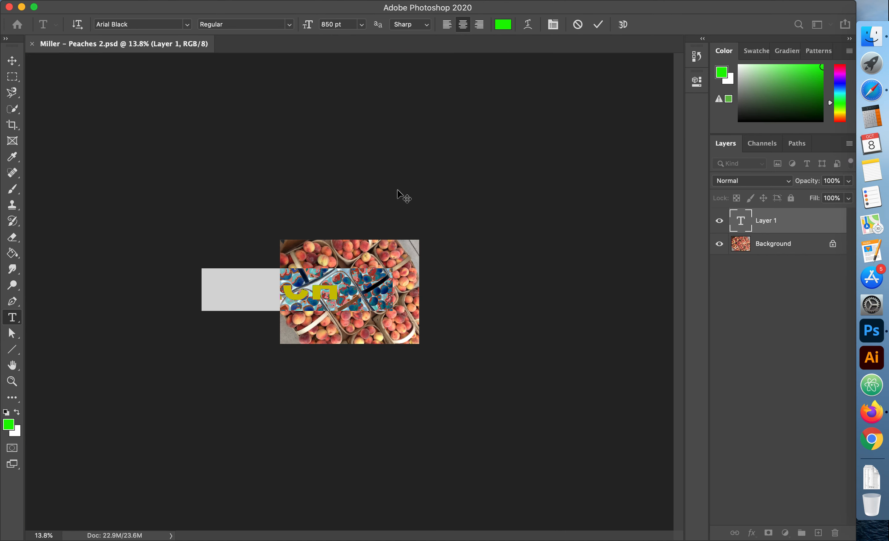
scroll(337, 307, down, 6)
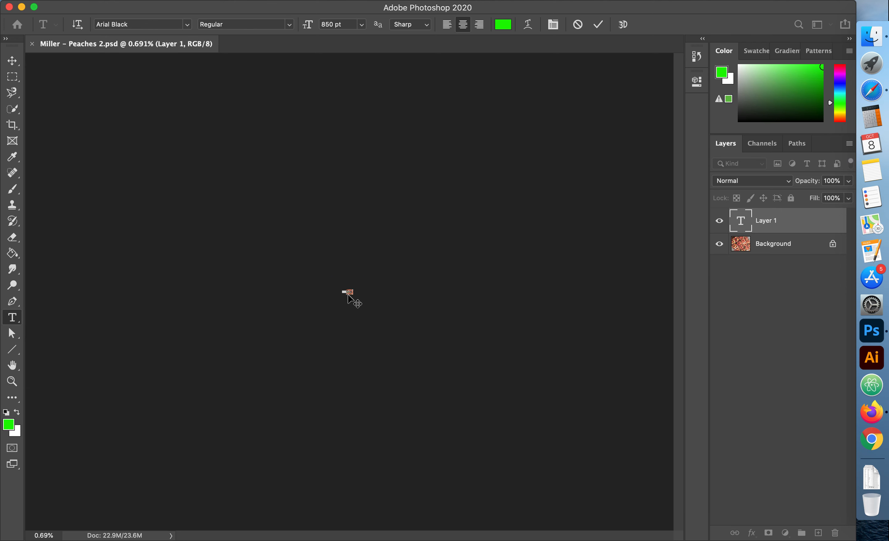
click(44, 533)
text(100)
key(Return)
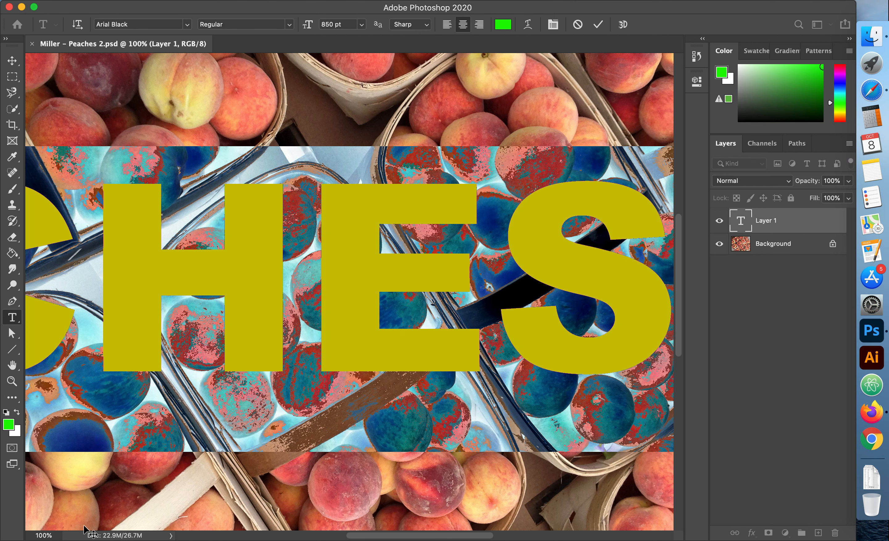
click(48, 535)
text(45)
key(Return)
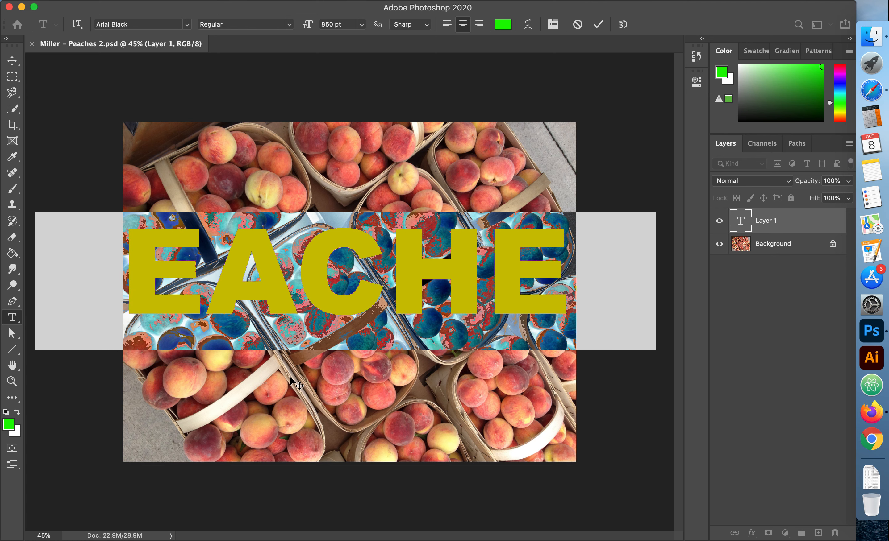
Try the PEACHES text at sizes of 450 pt and 525 pt
click(303, 19)
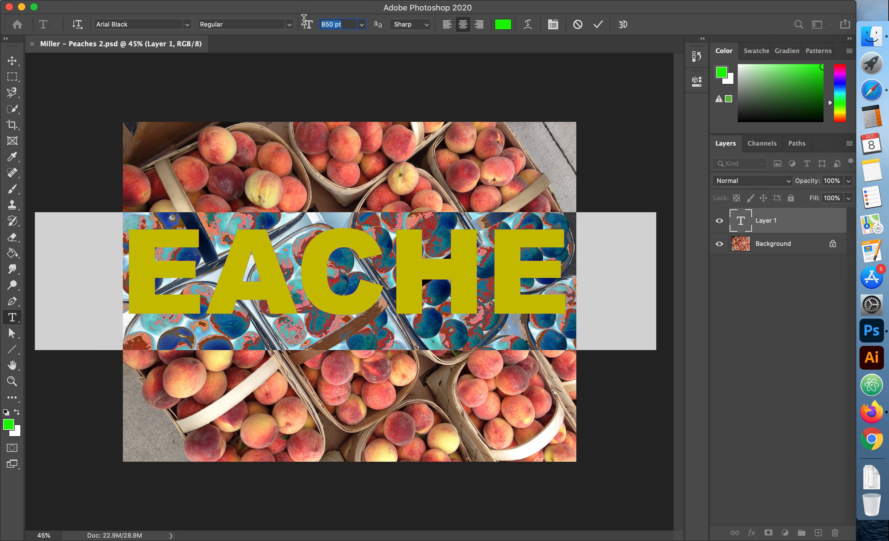
text(450)
key(Return)
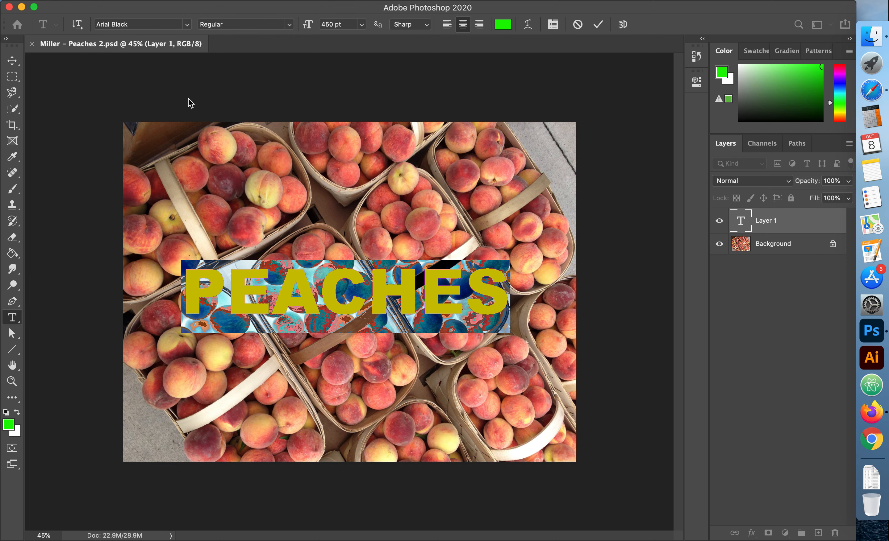
click(345, 24)
text(525)
key(Return)
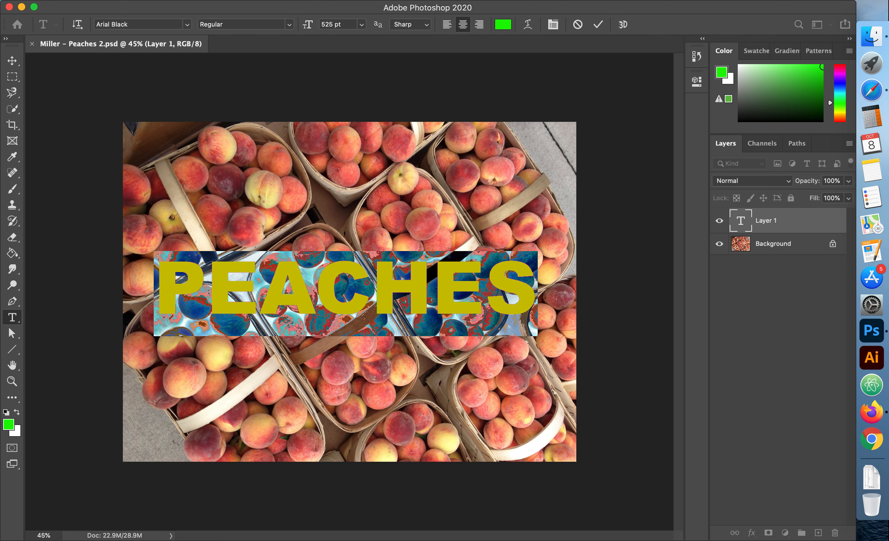
Set the size of the PEACHES text to 625 pt so it spans the image width
click(346, 22)
text(625)
key(Return)
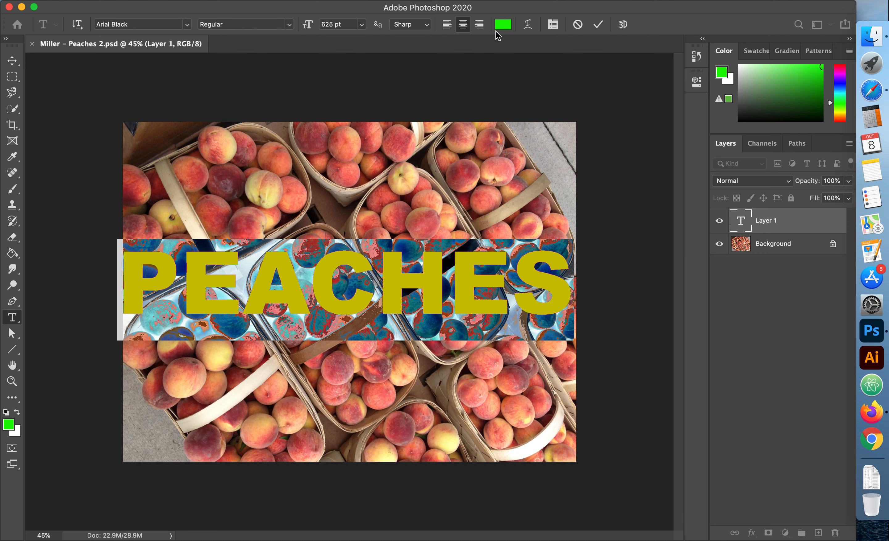
Change the color of the PEACHES text to black
click(505, 29)
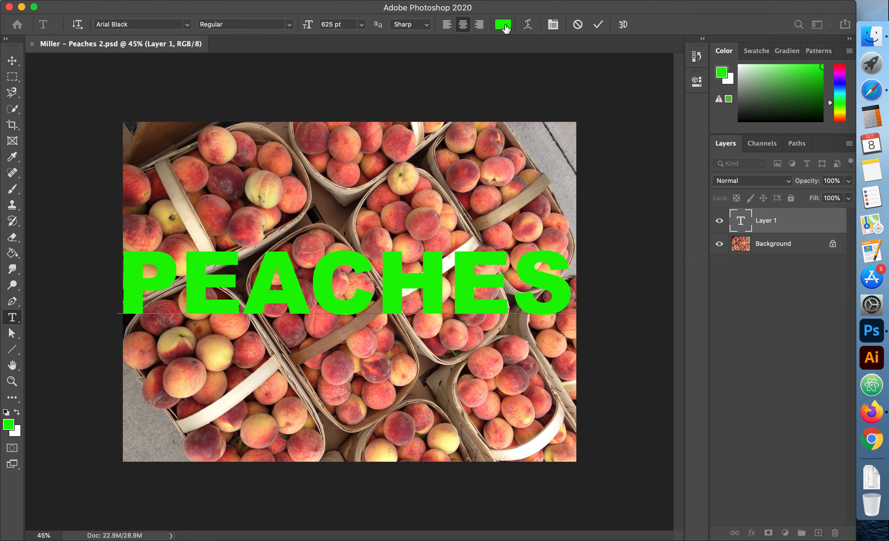
mouse_move(352, 256)
mouse_down()
mouse_move(422, 222)
mouse_move(438, 178)
mouse_move(428, 189)
mouse_up()
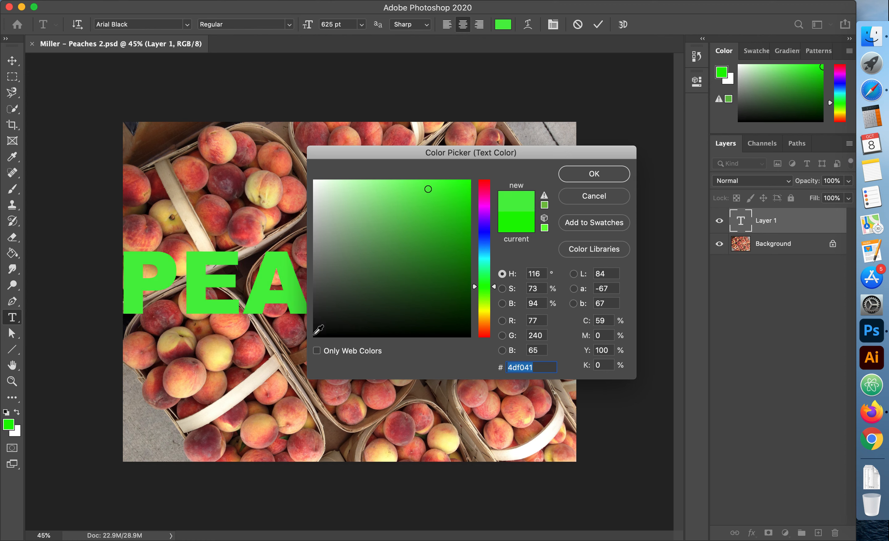
drag(316, 336, 314, 335)
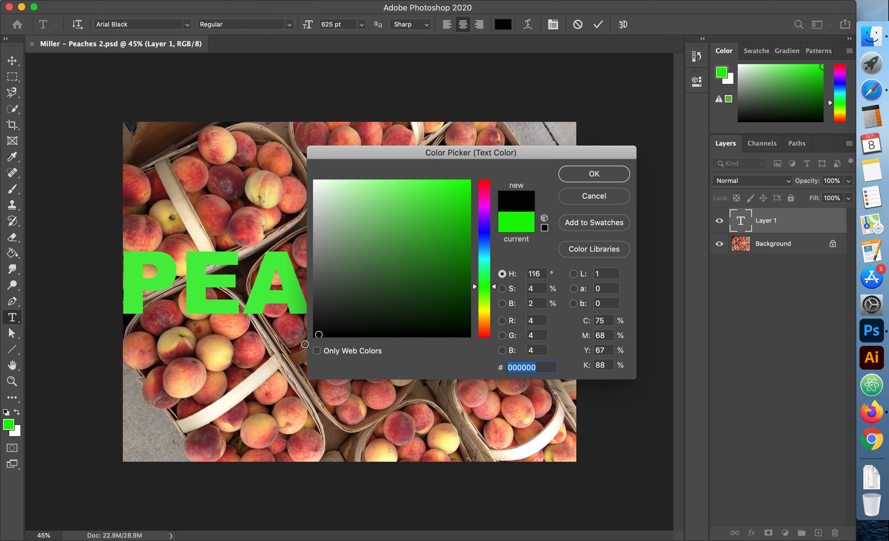
click(597, 177)
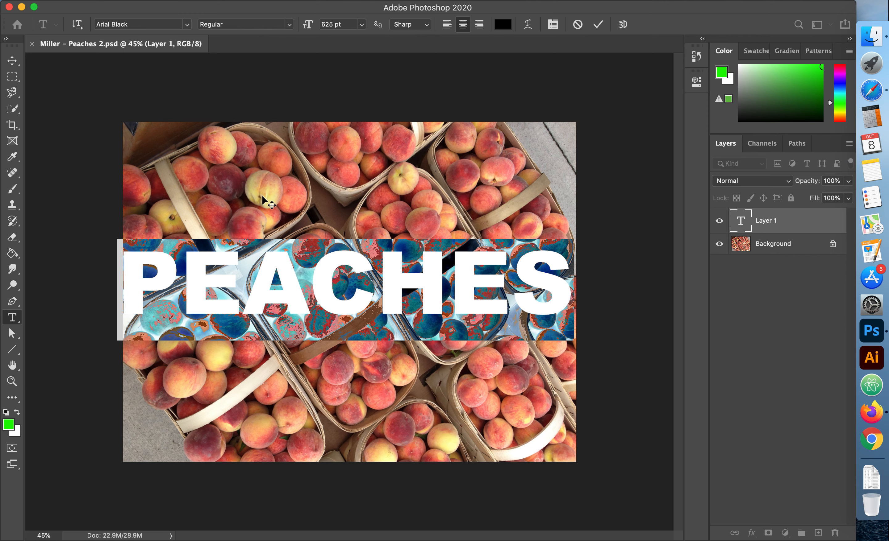
Commit the text and move PEACHES up to about a third below the image's upper edge, centered horizontally
click(12, 62)
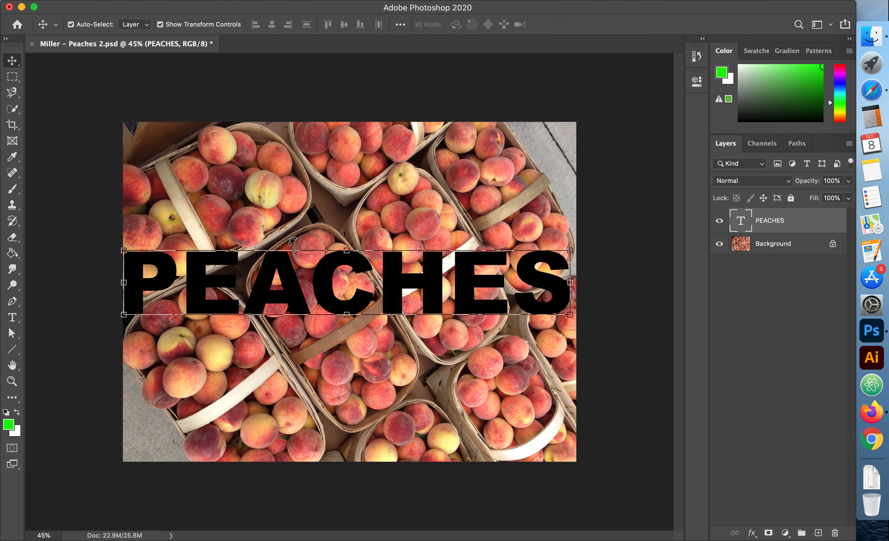
drag(341, 306, 341, 257)
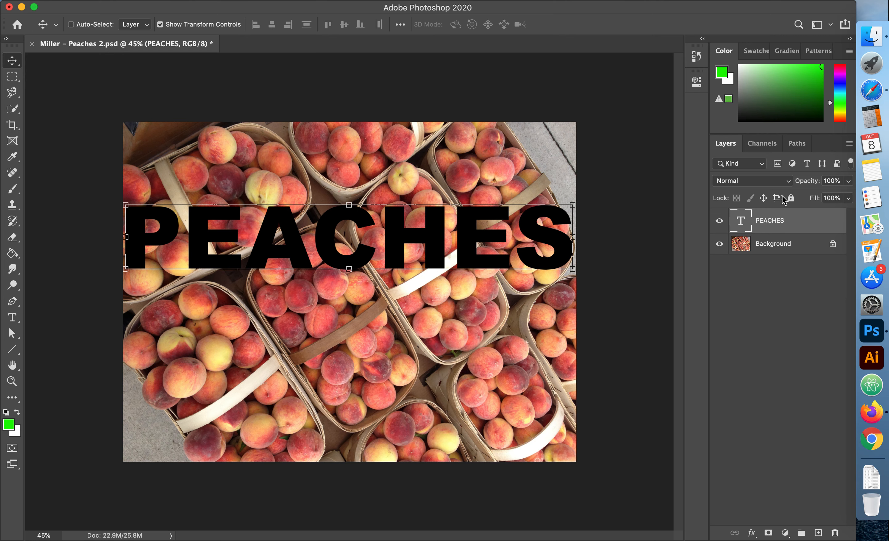
Load the PEACHES lettering as a selection and copy that area of the Background onto a new layer
super+click(742, 225)
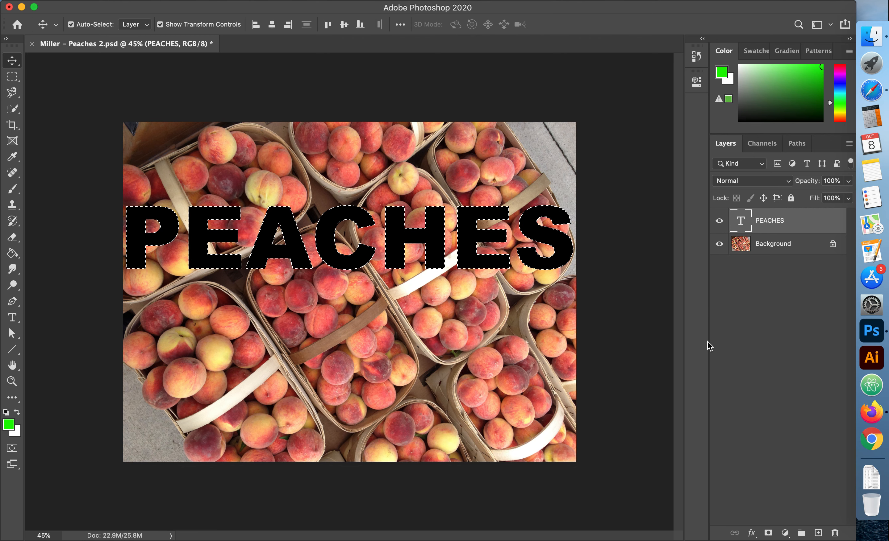
click(774, 245)
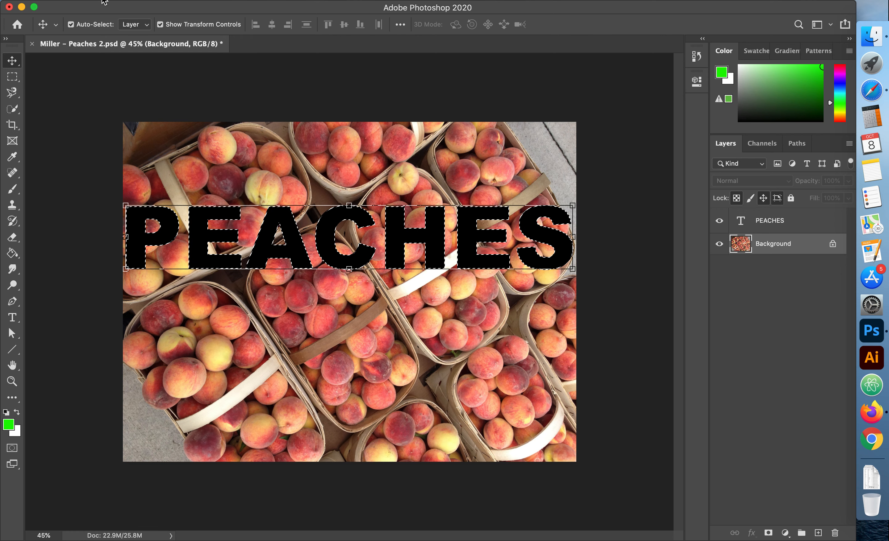
click(124, 1)
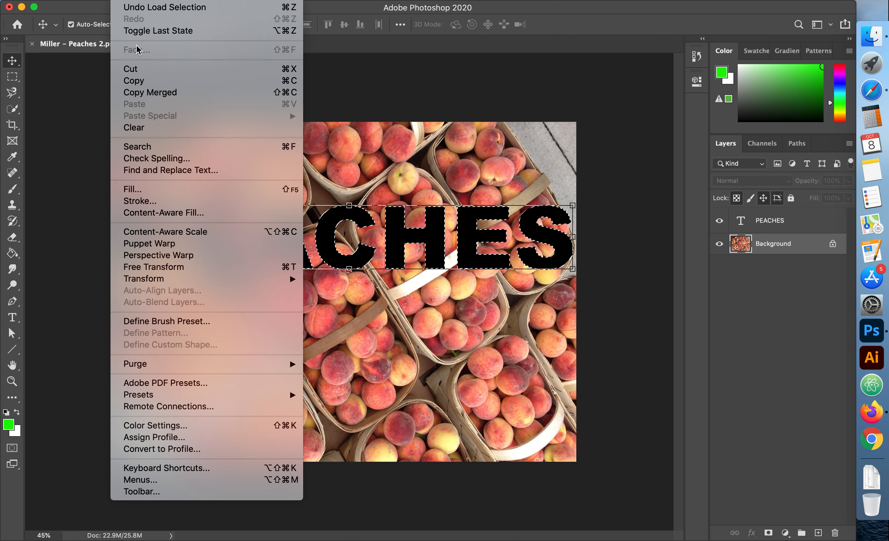
click(134, 81)
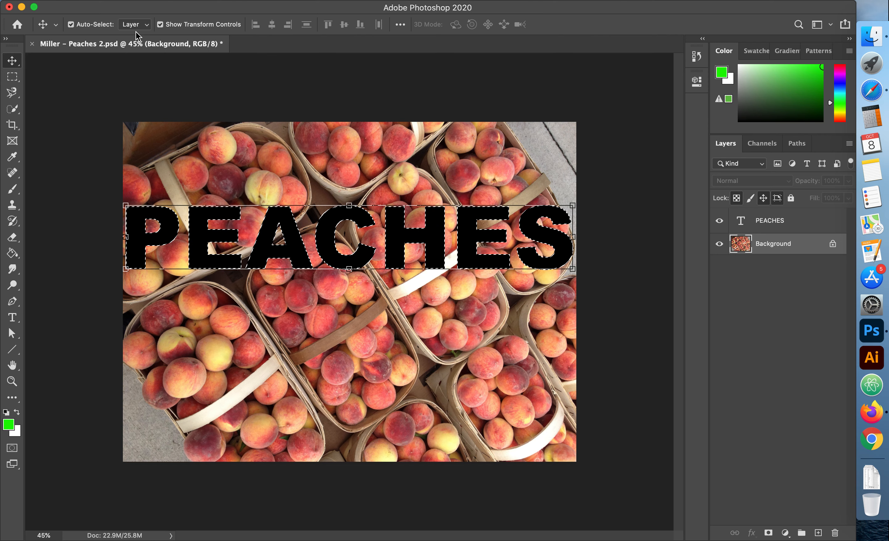
click(127, 0)
click(131, 82)
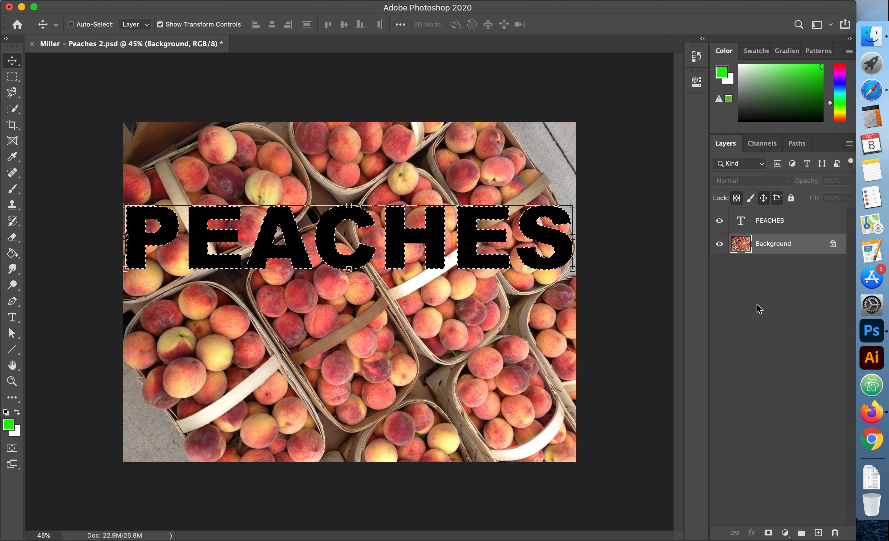
key(cmd+j)
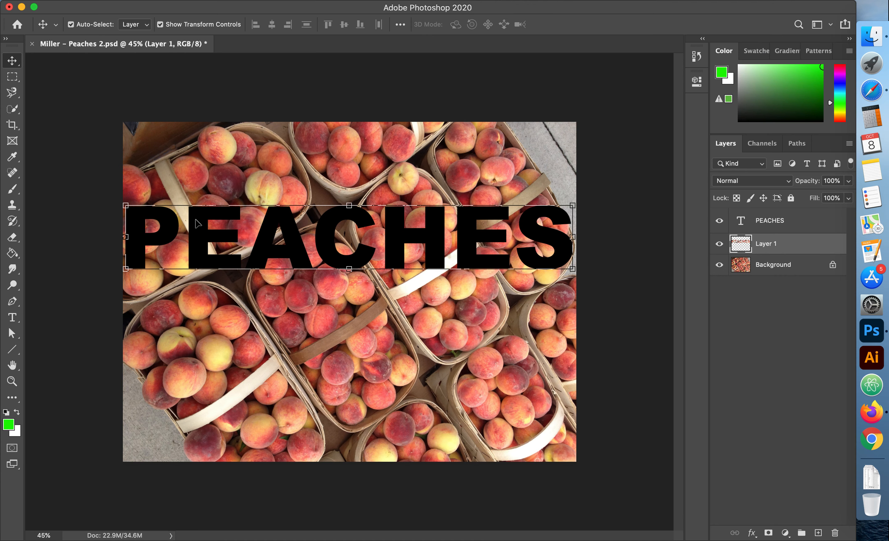
Hide the PEACHES text layer and add an empty layer between Layer 1 and the Background
click(719, 221)
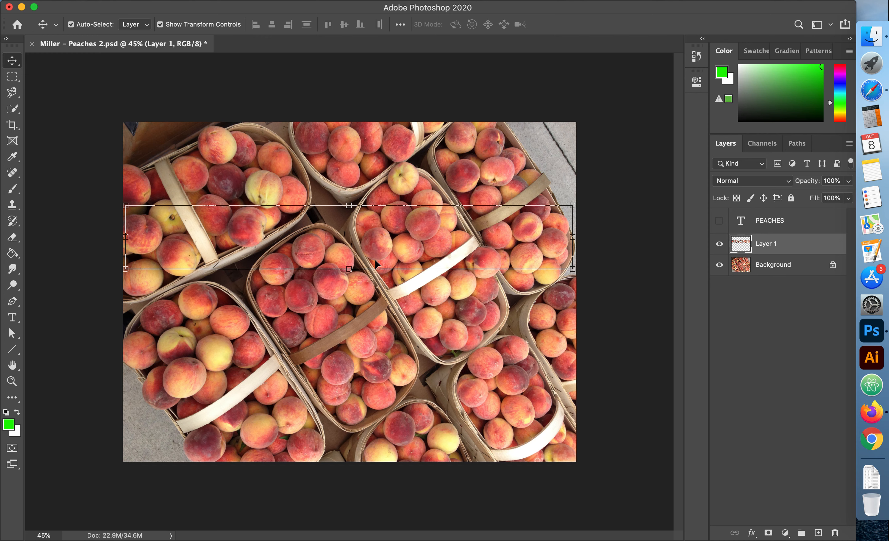
click(819, 534)
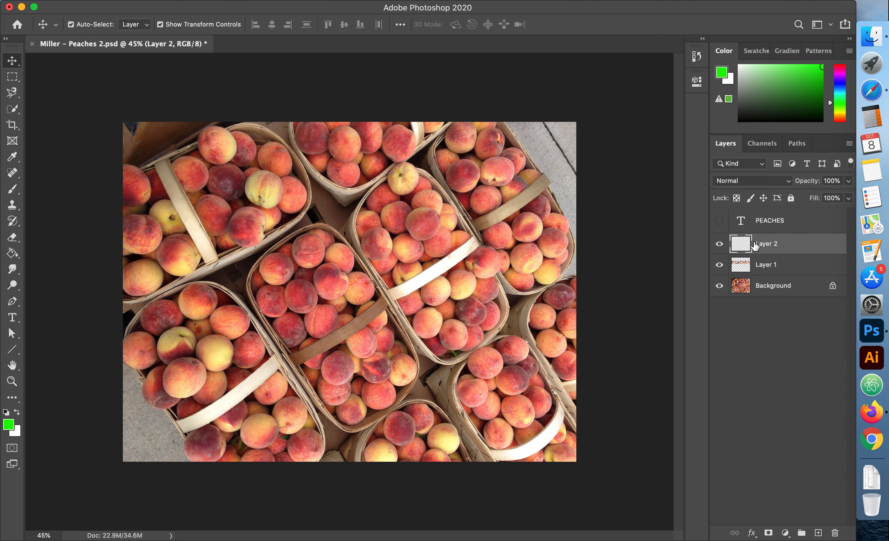
drag(762, 247, 761, 273)
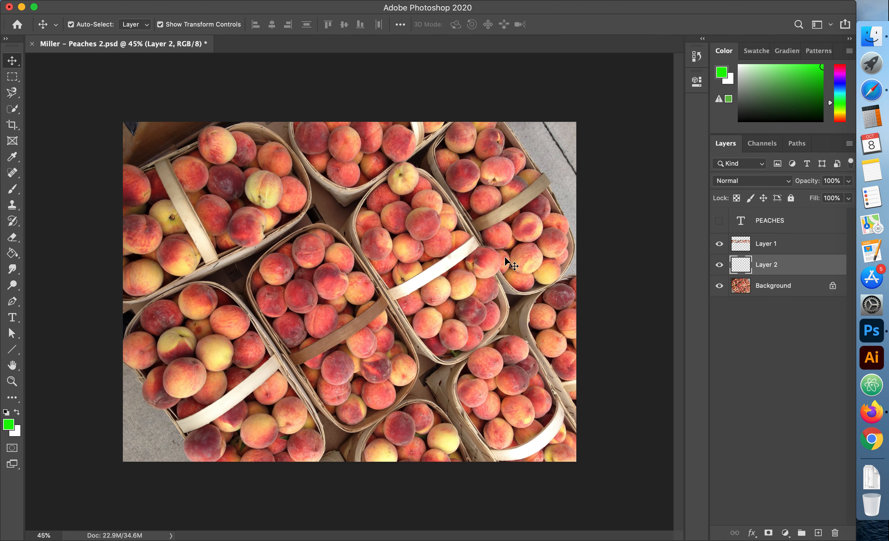
Reset the foreground and background colors to default and fill Layer 2 with black using the Paint Bucket Tool
drag(14, 255, 64, 252)
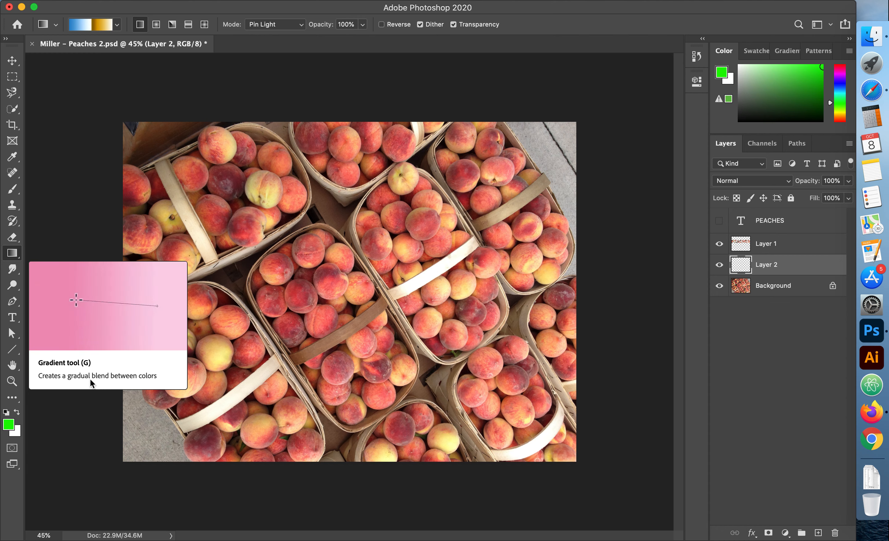
click(14, 255)
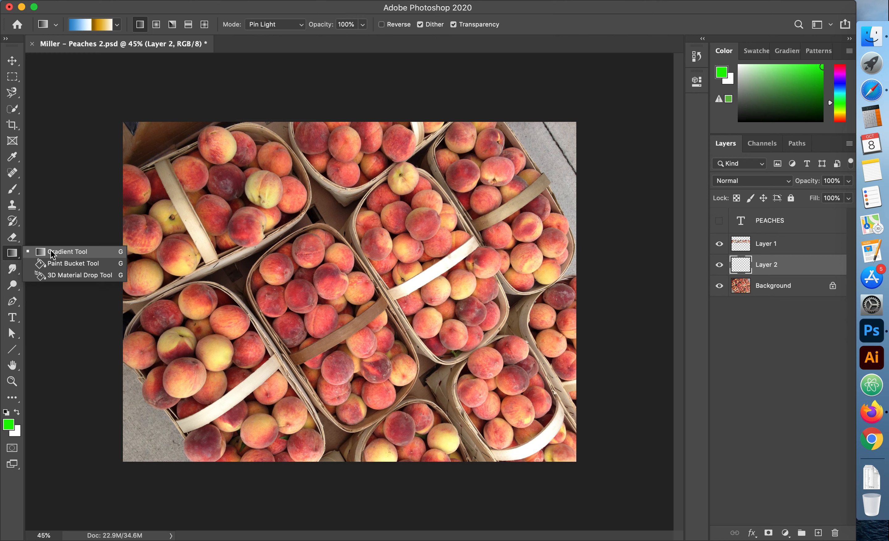
click(86, 265)
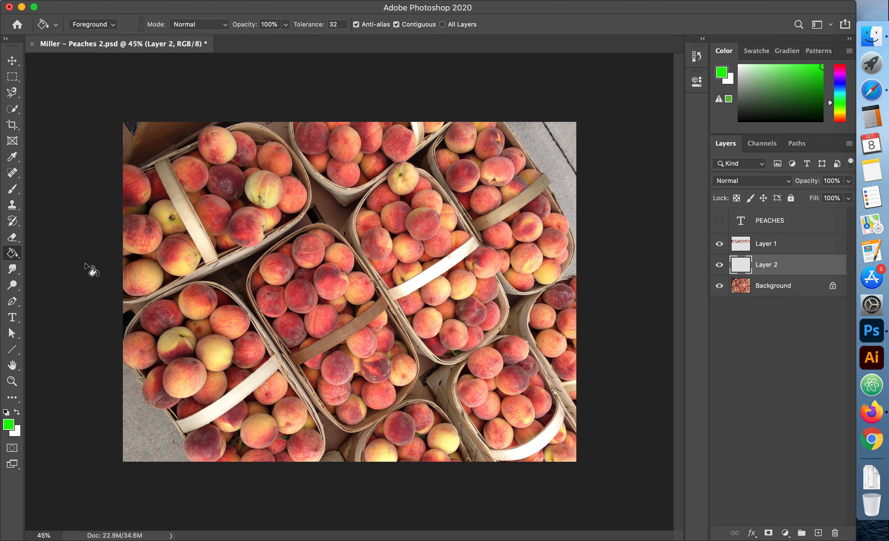
click(6, 413)
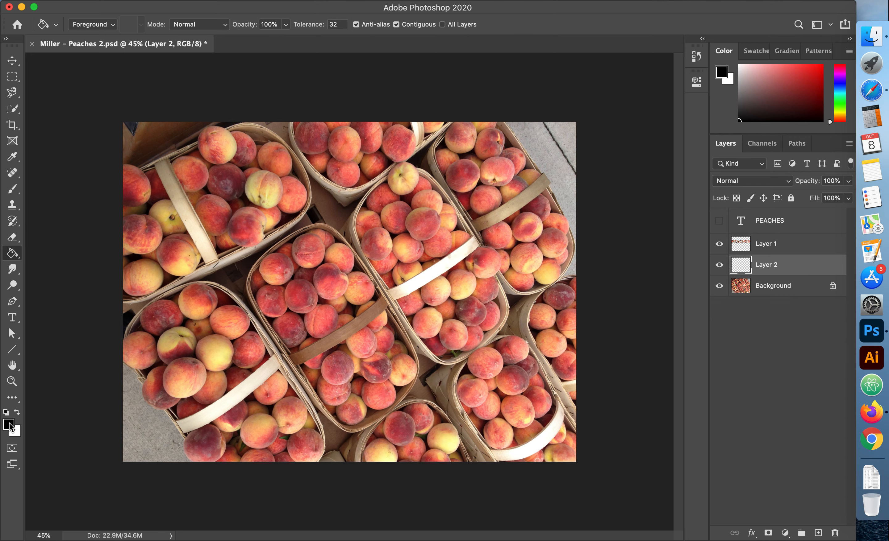
click(242, 401)
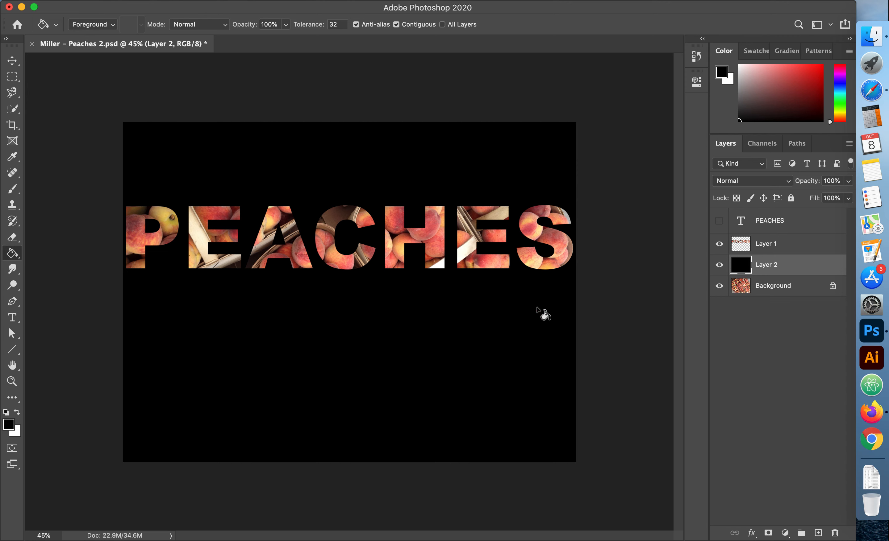
Turn the visibility of the PEACHES text layer back on
click(718, 220)
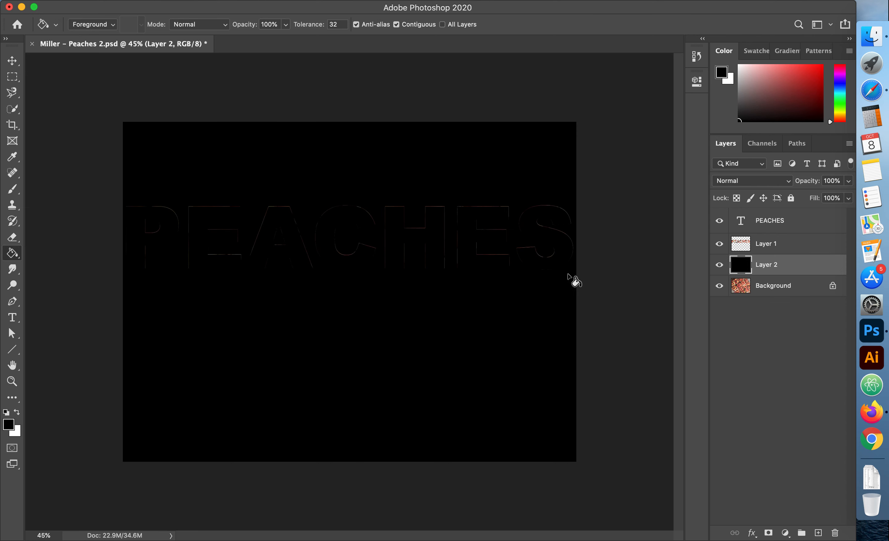